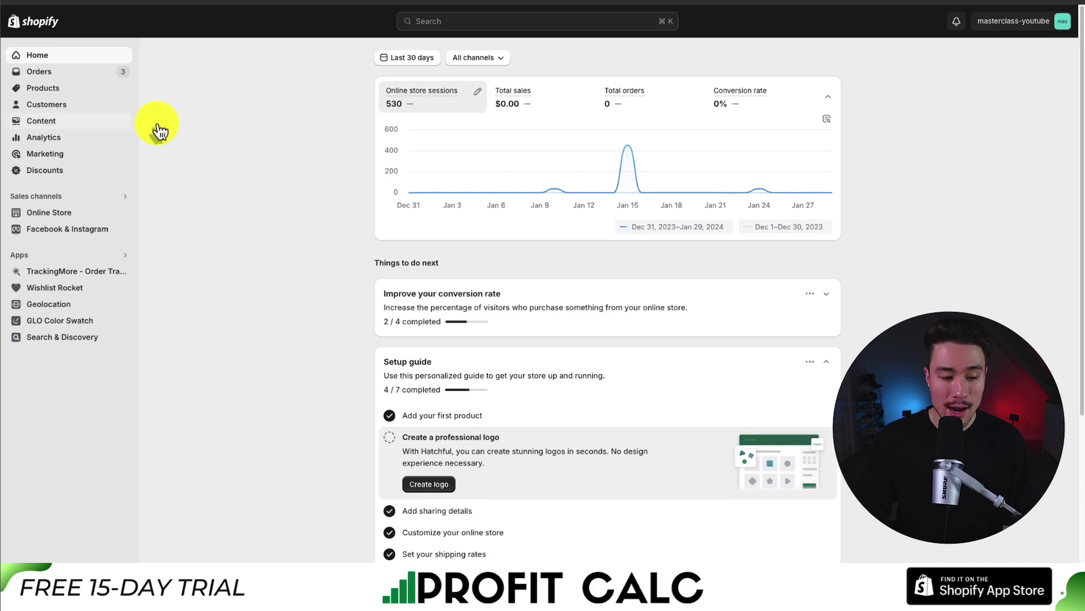
# Open Shopify's Checkout settings and scroll down to the Order status page additional scripts
pyautogui.click(42, 583)
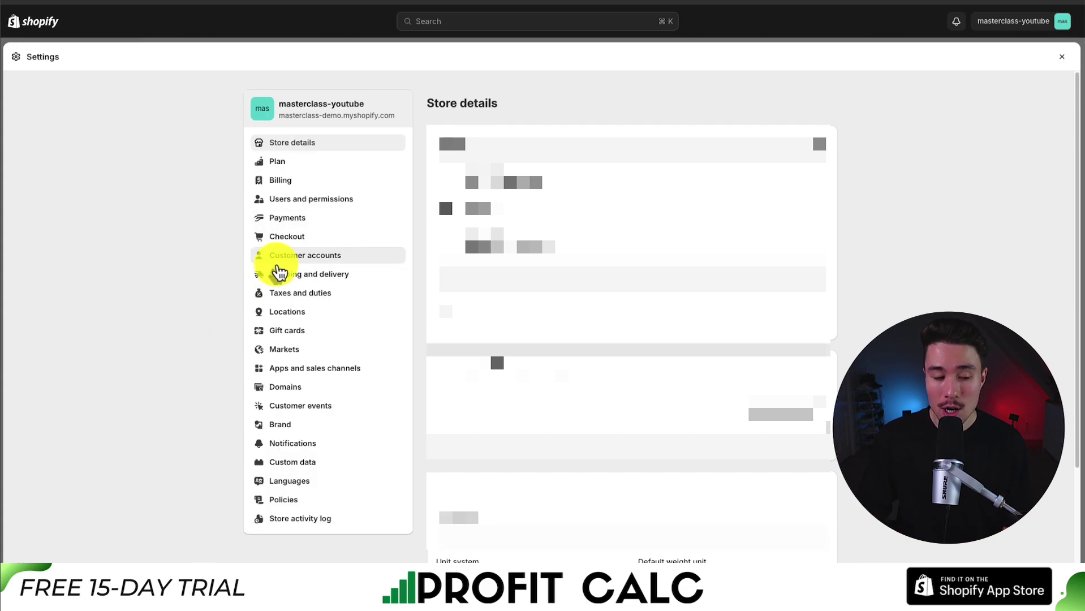
pyautogui.click(291, 241)
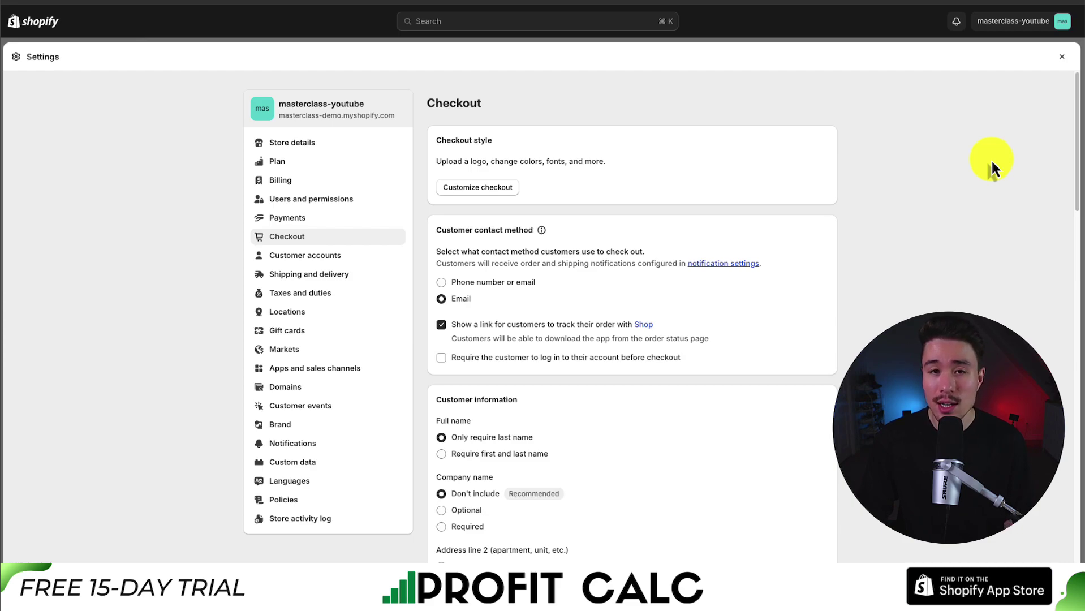
pyautogui.scroll(-20, 992, 164)
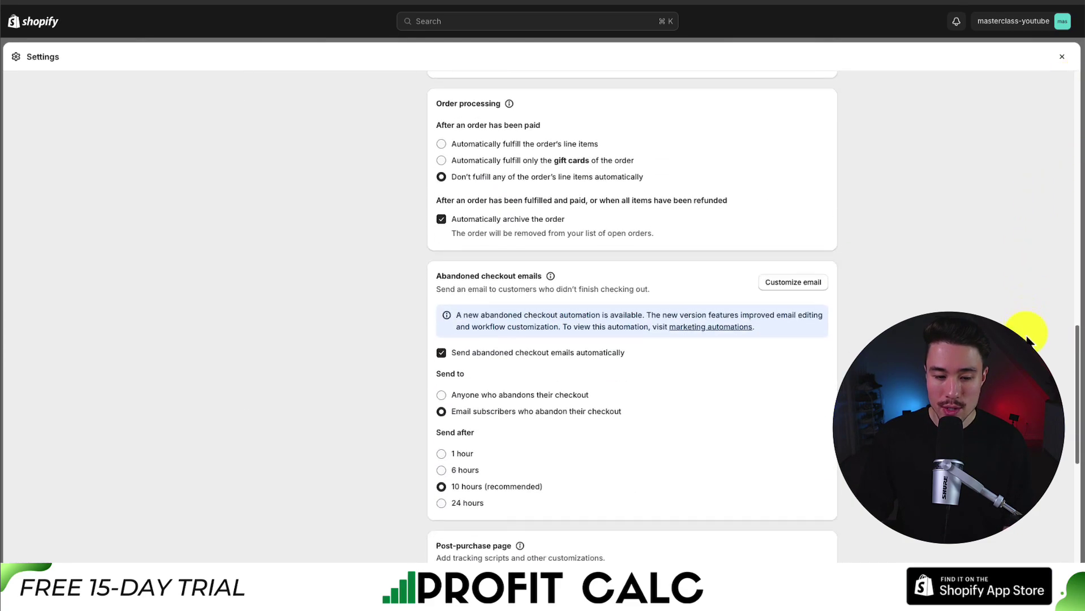
pyautogui.scroll(-7, 1038, 518)
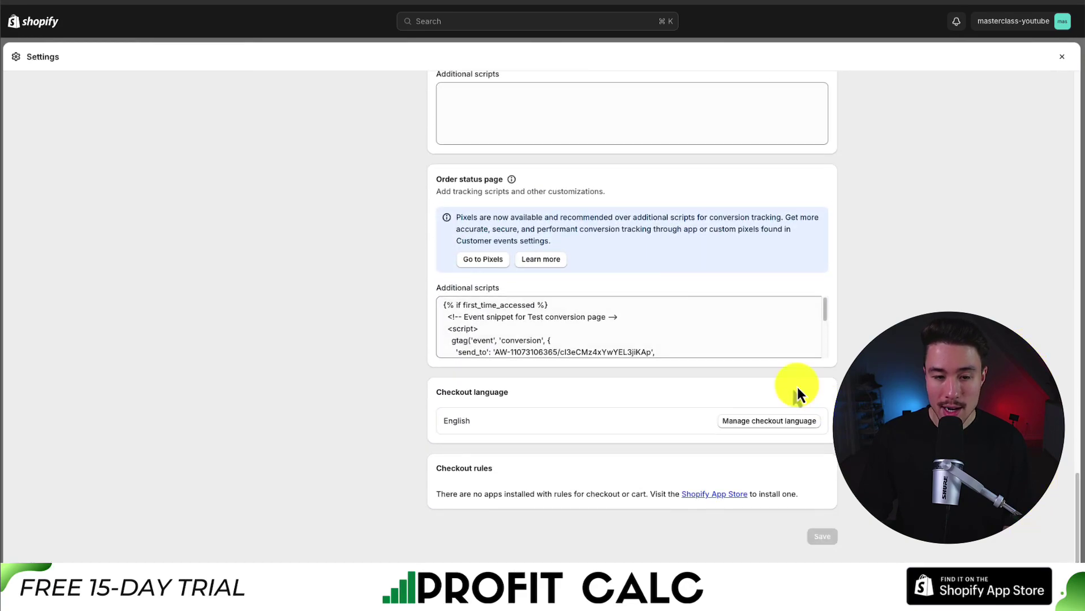
# Review the Order status page description and gtag script, highlighting the conversion value expression without editing
pyautogui.moveTo(437, 179); pyautogui.dragTo(530, 203)
pyautogui.click(446, 192)
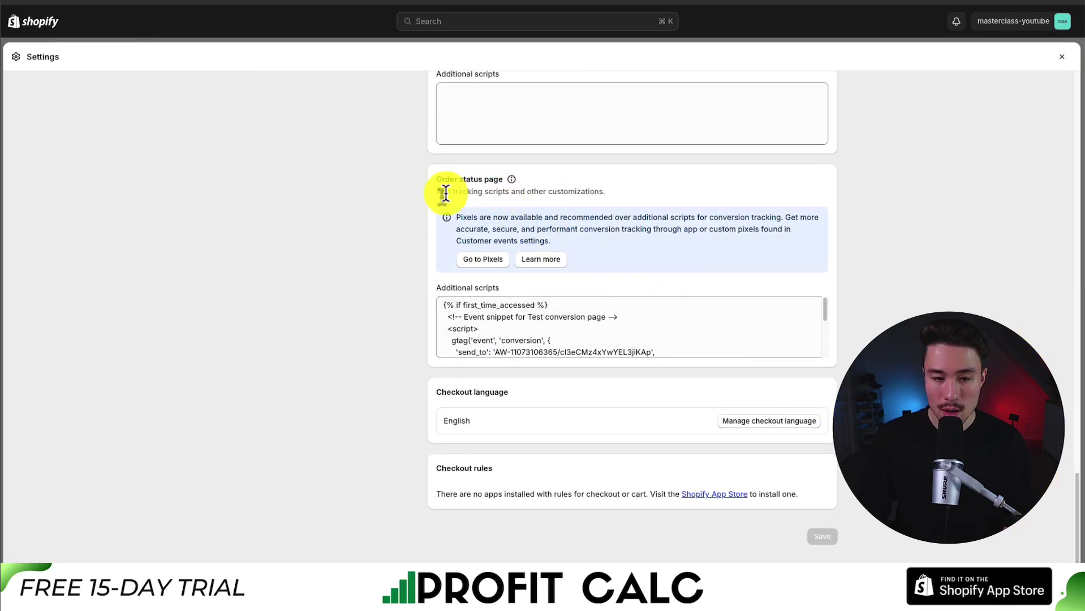
pyautogui.moveTo(446, 193); pyautogui.dragTo(610, 190)
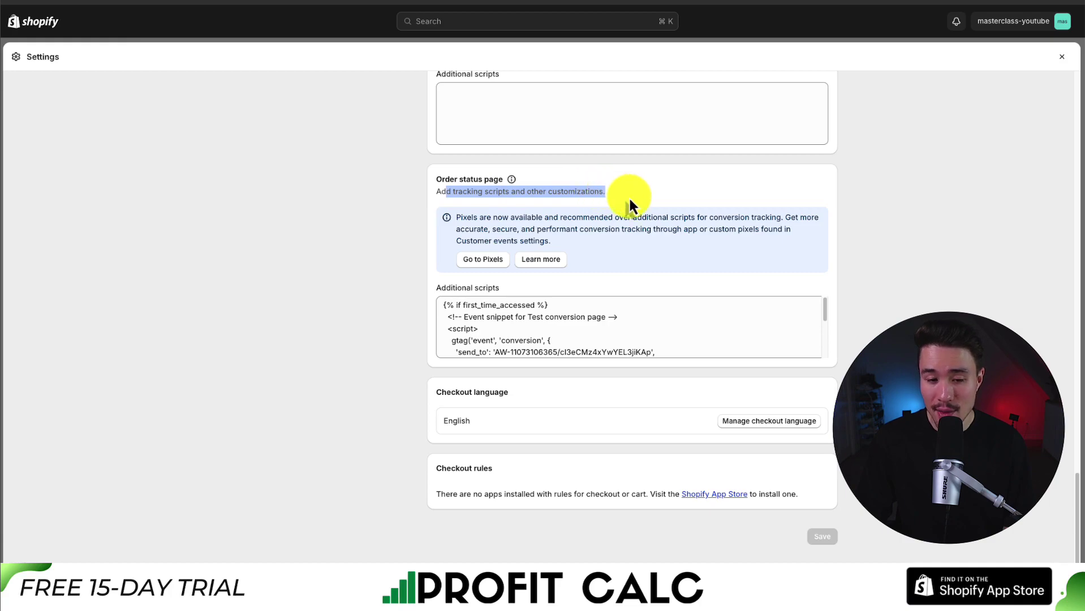
pyautogui.click(825, 312)
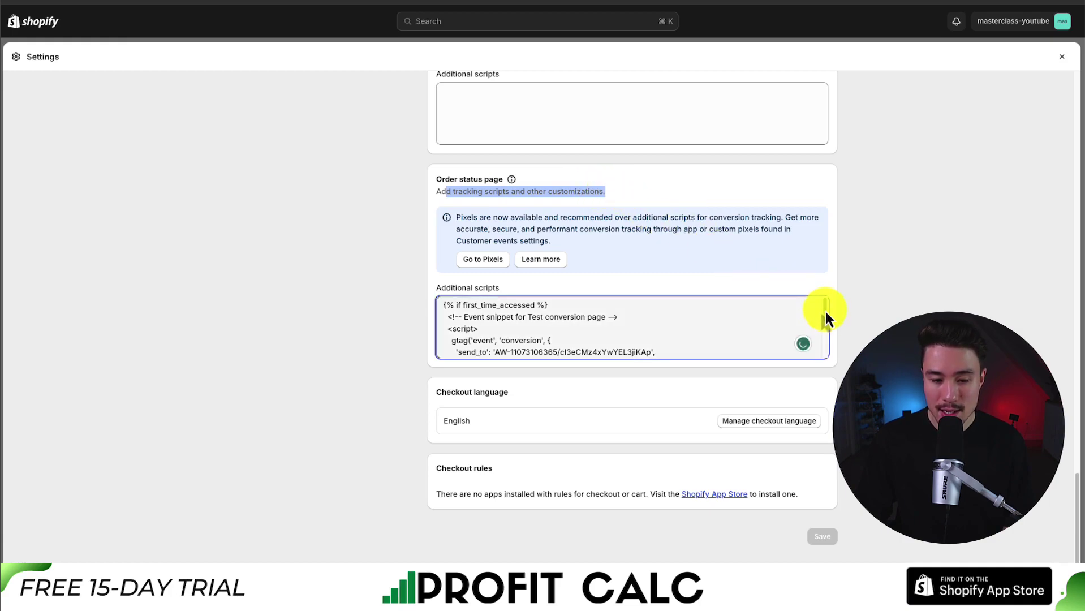
pyautogui.moveTo(825, 309); pyautogui.dragTo(827, 322)
pyautogui.click(452, 329)
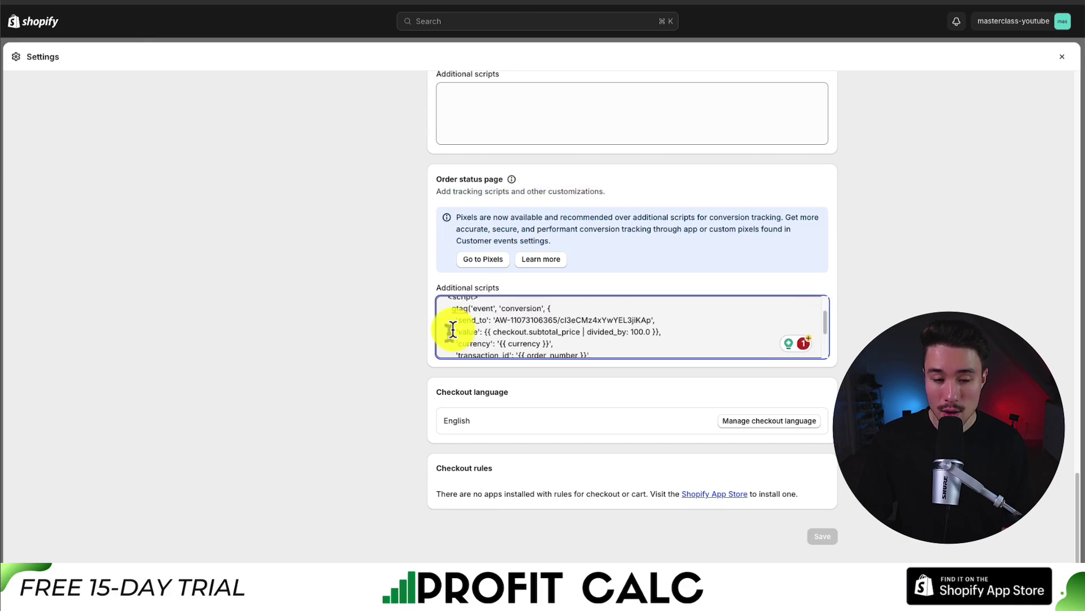
pyautogui.moveTo(485, 332); pyautogui.dragTo(588, 325)
pyautogui.moveTo(826, 323); pyautogui.dragTo(870, 337)
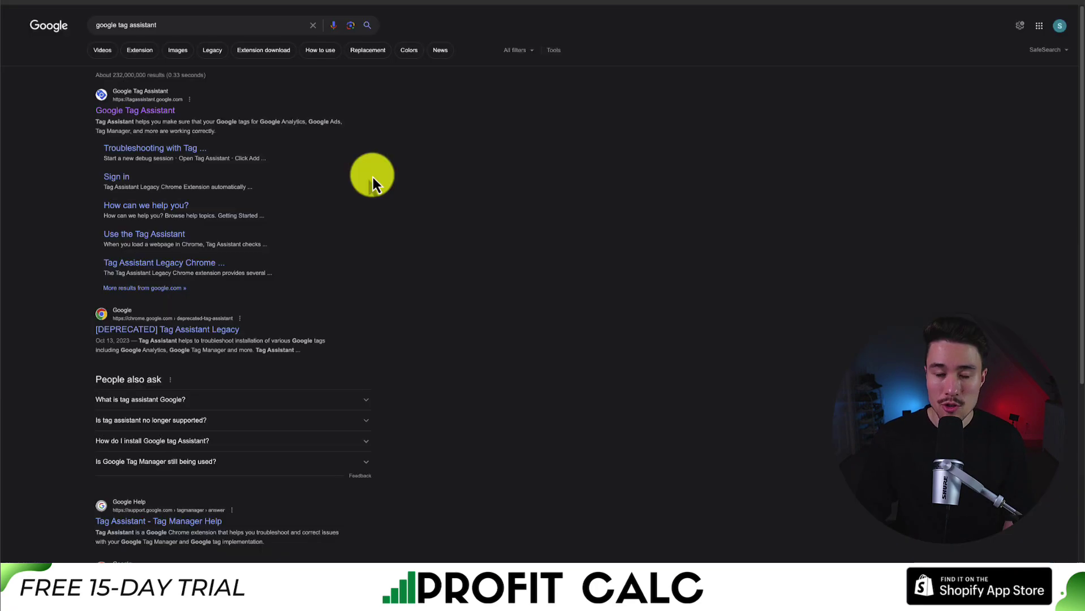
# Search Google for tag assistant and open the Google Tag Assistant site
pyautogui.click(160, 26)
pyautogui.click(439, 221)
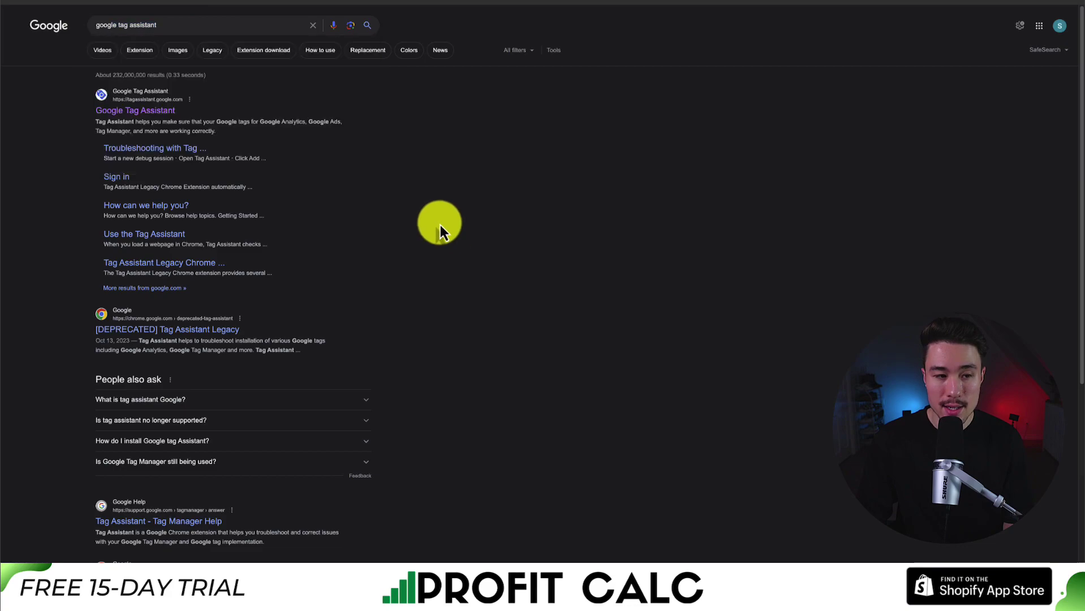
pyautogui.click(187, 147)
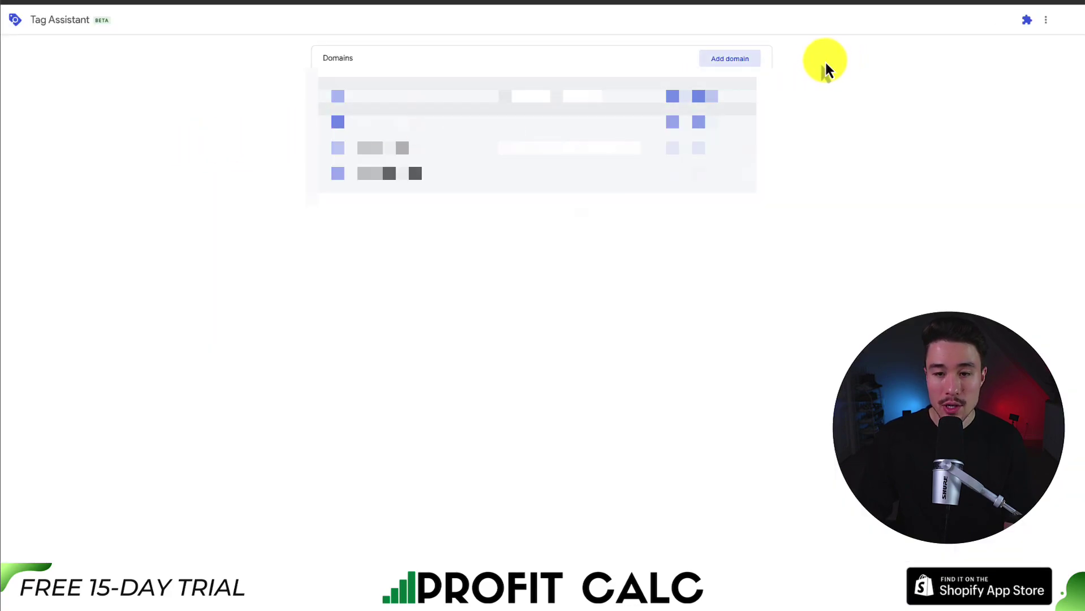
# Bring up the Connect Tag Assistant to your site dialog with Add domain
pyautogui.click(729, 59)
pyautogui.click(730, 63)
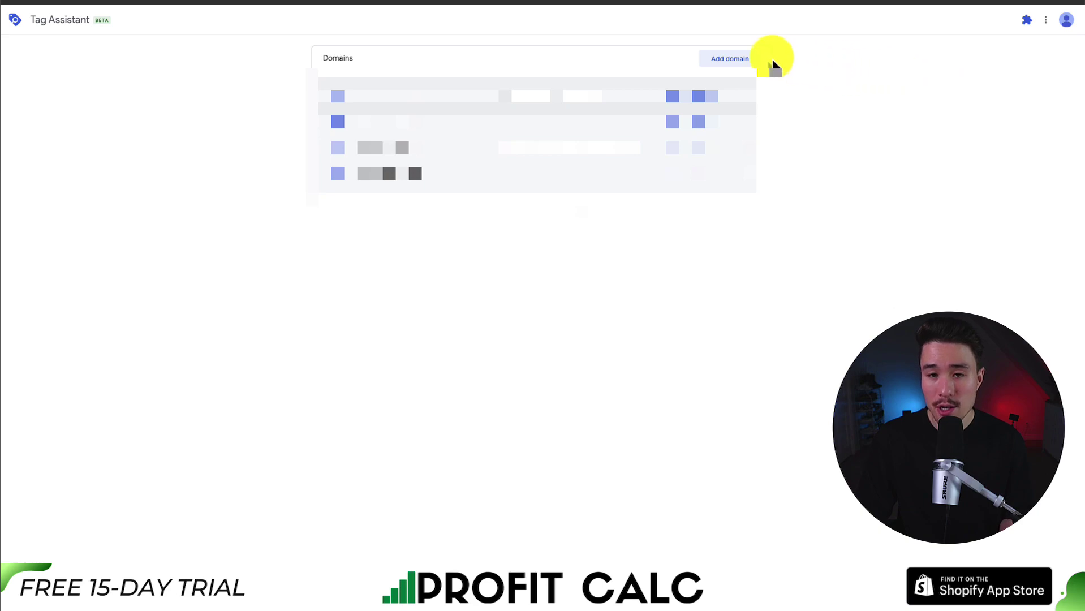
pyautogui.click(735, 59)
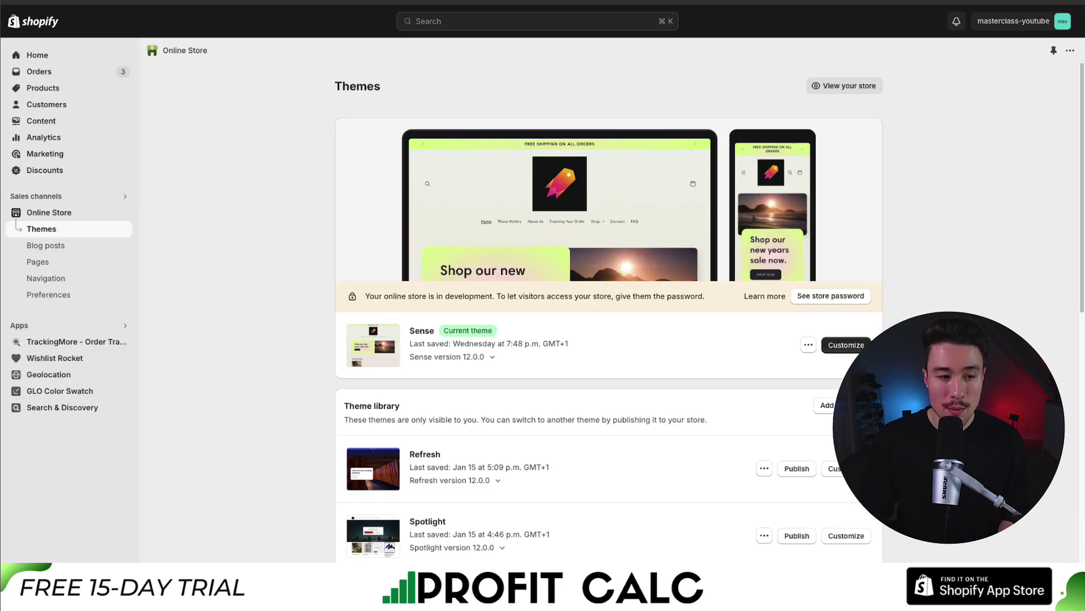
# Open the live storefront home page from Online Store Themes with View your store
pyautogui.click(122, 216)
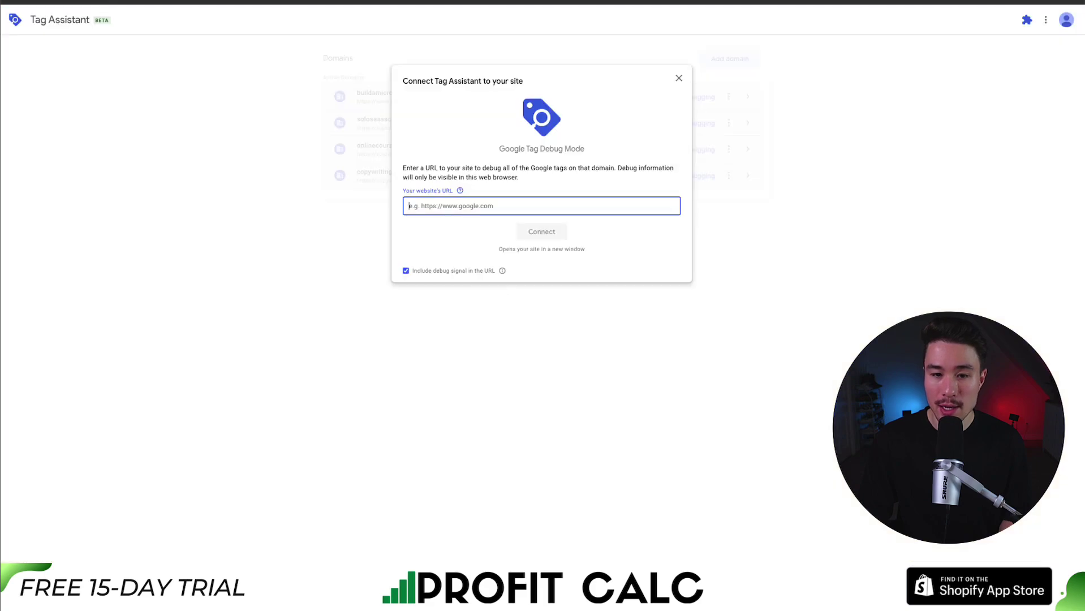
# Paste the store URL into Tag Assistant and connect to debug the storefront
pyautogui.write('https://masterclass-demo.myshopify.com/')
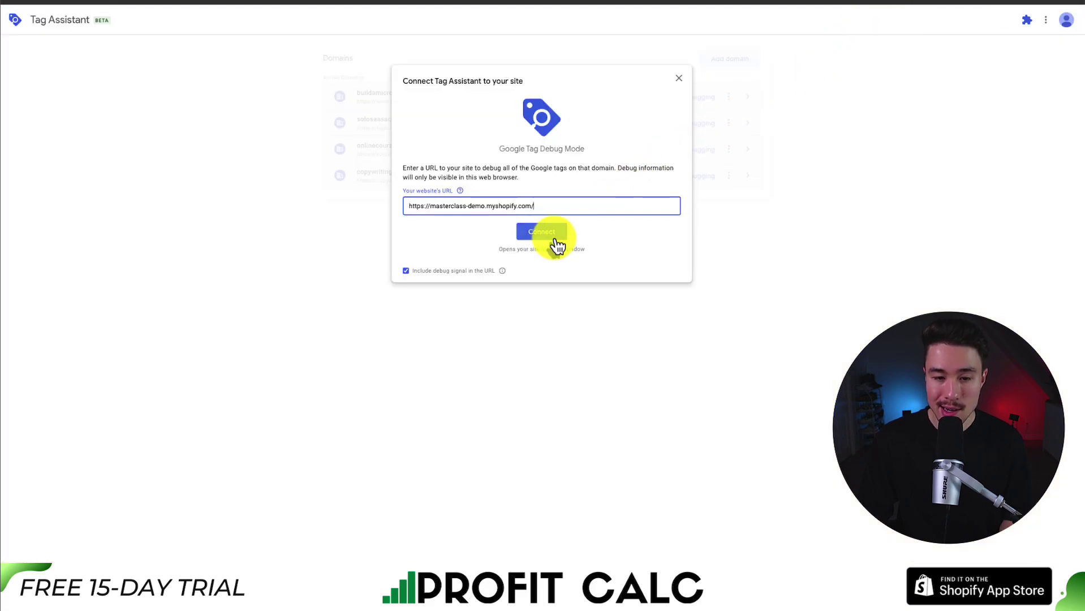
pyautogui.click(556, 241)
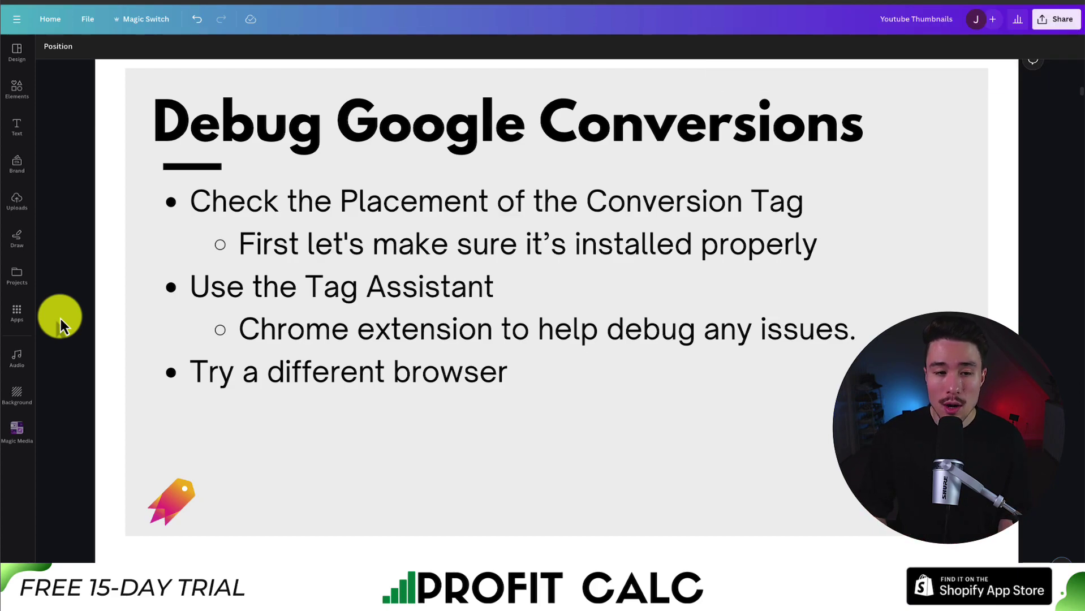
pyautogui.scroll(1, 1030, 150)
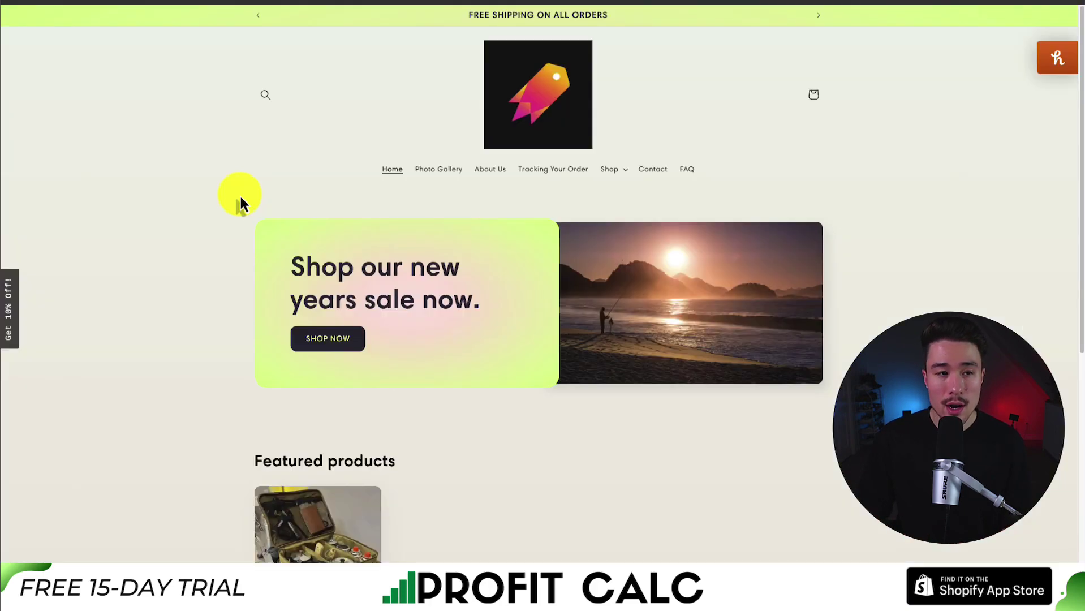
# Inspect the storefront in DevTools, review the Console's postMessage errors, then view the Elements tree
pyautogui.rightClick(370, 84)
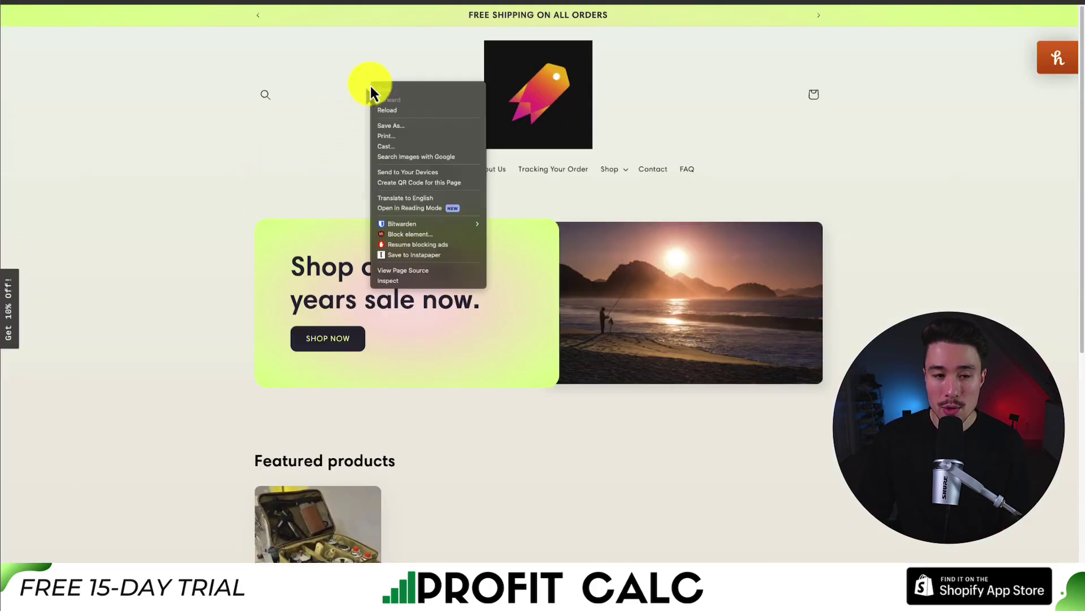
pyautogui.click(378, 287)
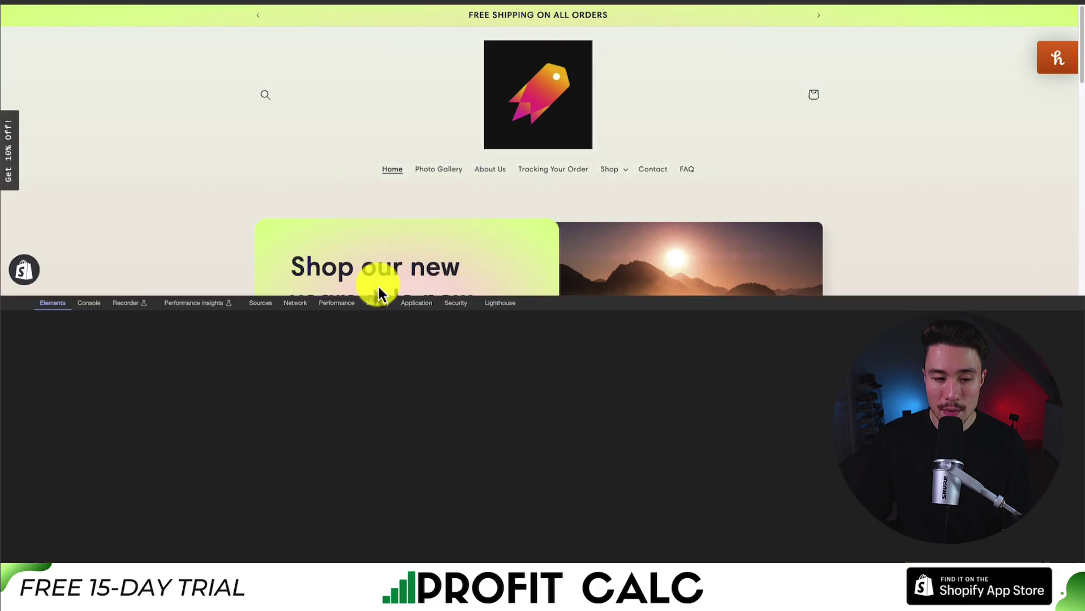
pyautogui.click(86, 306)
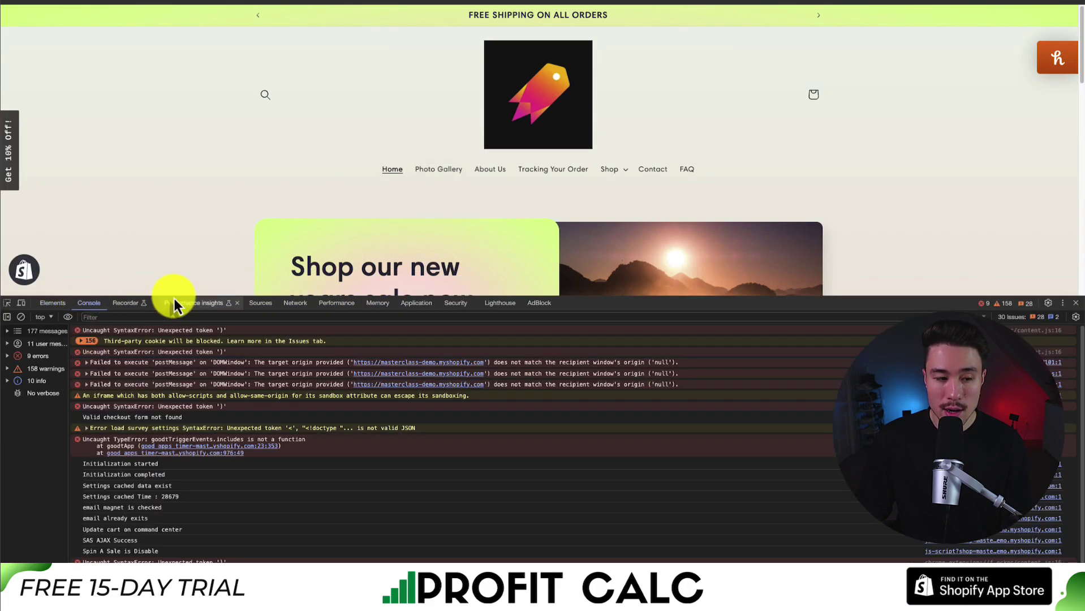
pyautogui.moveTo(175, 298); pyautogui.dragTo(233, 97)
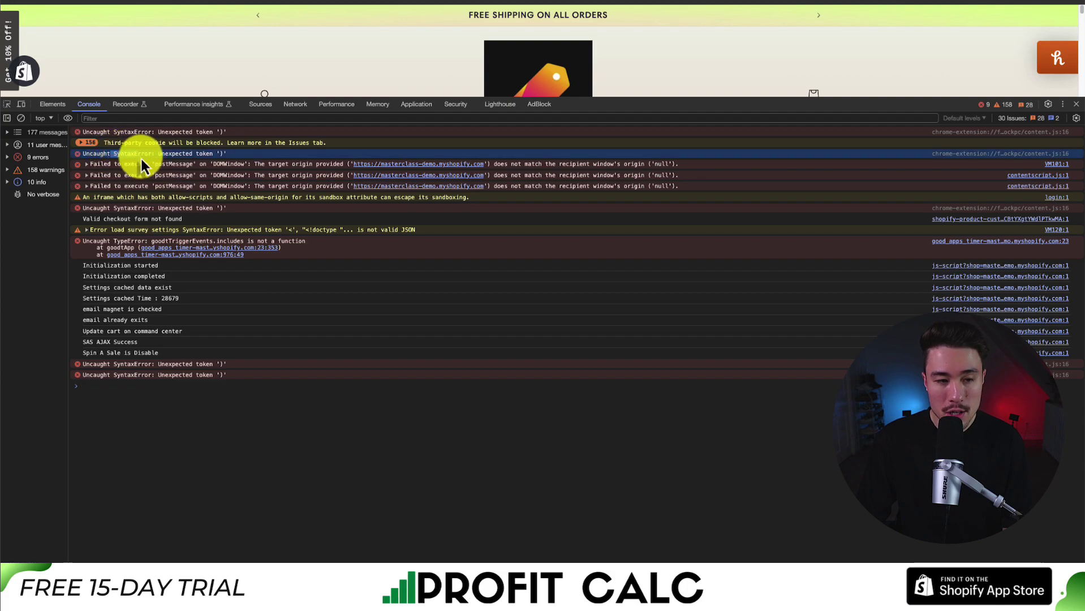
pyautogui.doubleClick(170, 164)
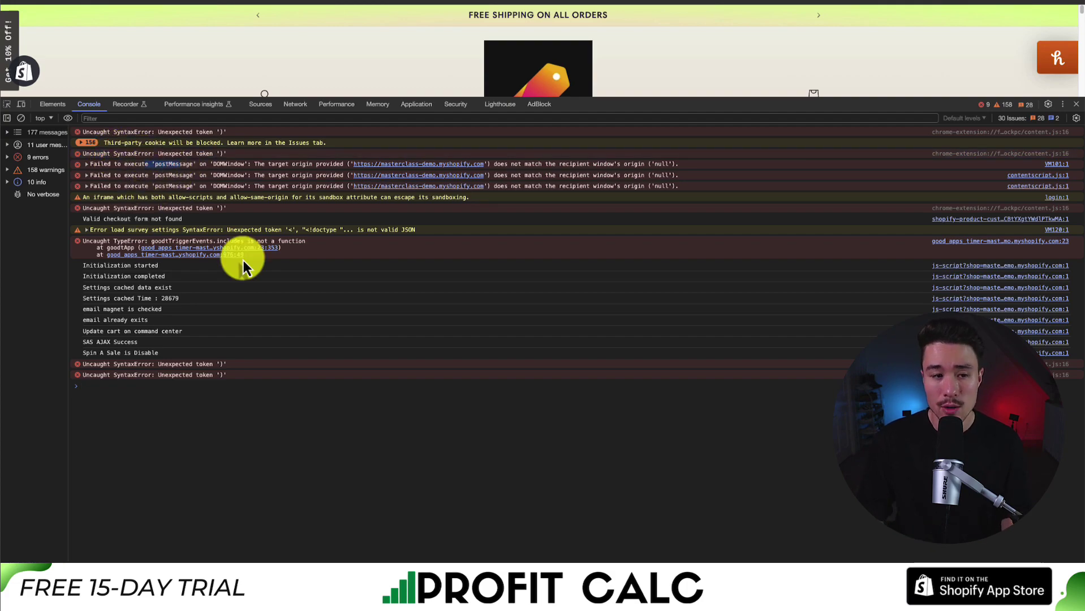
pyautogui.click(53, 104)
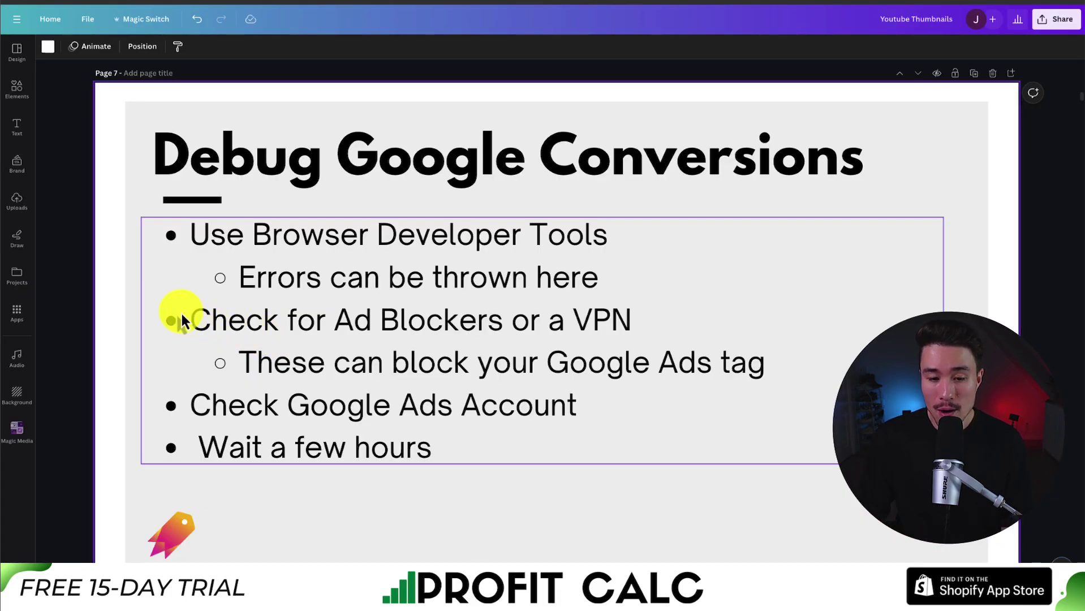
# Deselect the bullet list text box on the page 7 Debug Google Conversions slide
pyautogui.click(97, 295)
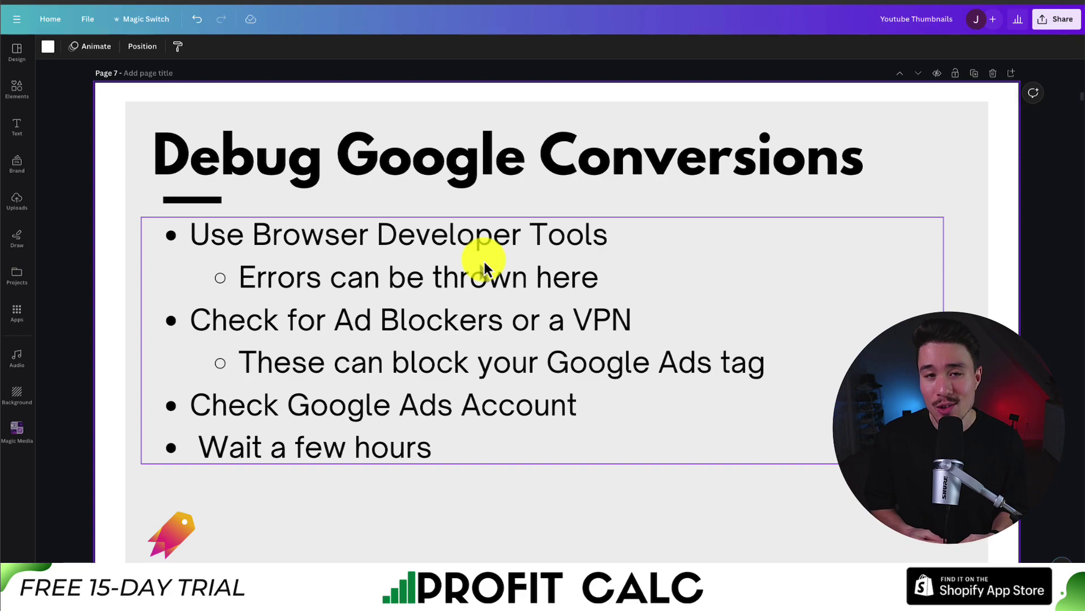
pyautogui.click(95, 286)
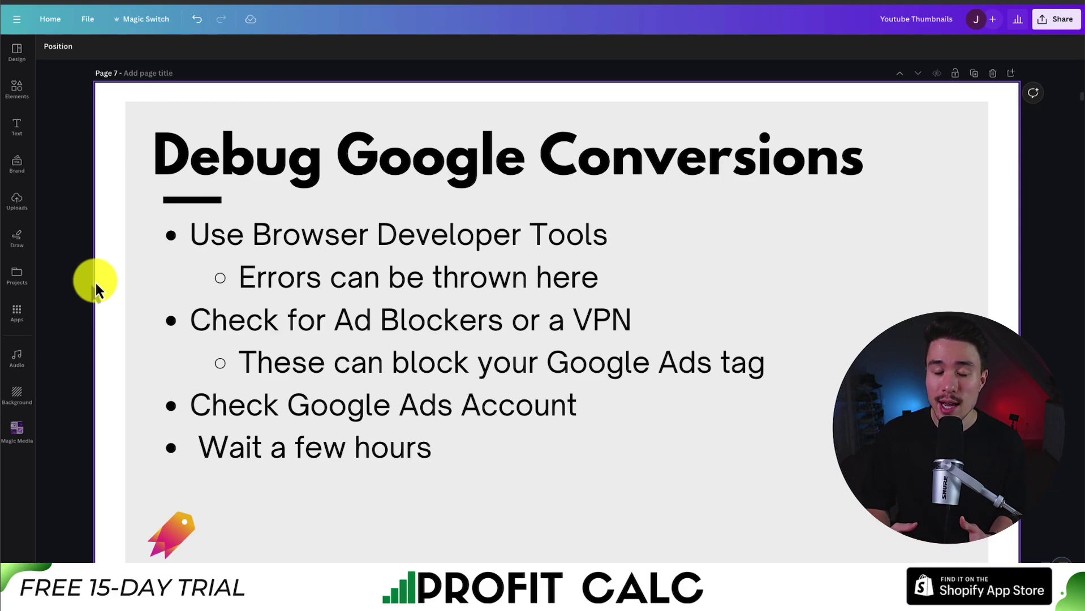
pyautogui.scroll(-1, 96, 290)
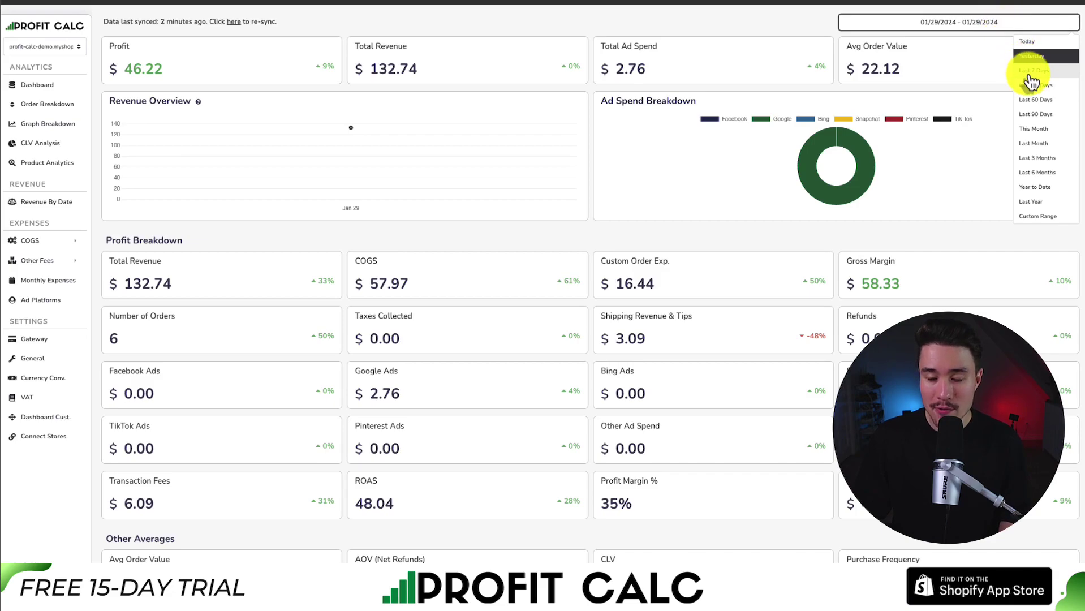
# Set the Profit Calc date range to Last 7 Days (01/24–01/30/2024) and scroll the dashboard
pyautogui.click(1030, 72)
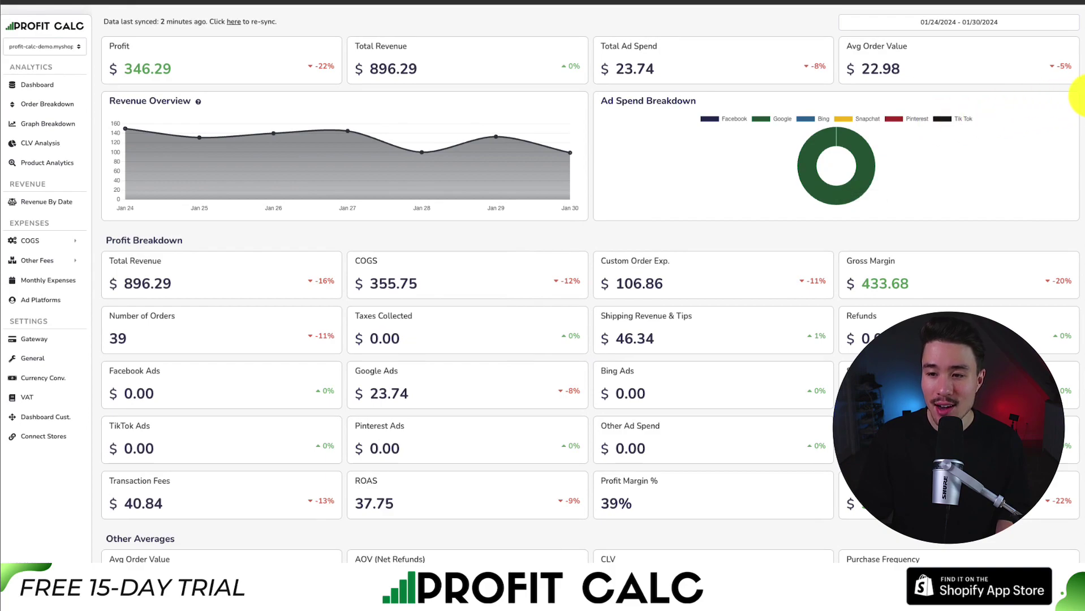
pyautogui.scroll(-3, 1081, 97)
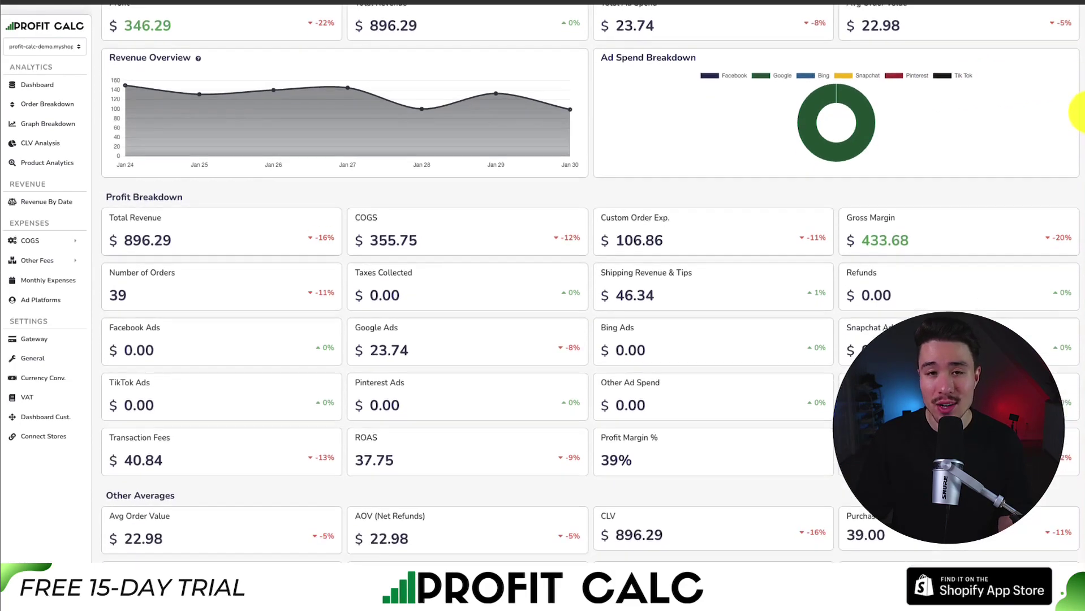
pyautogui.moveTo(1082, 167); pyautogui.dragTo(1082, 110)
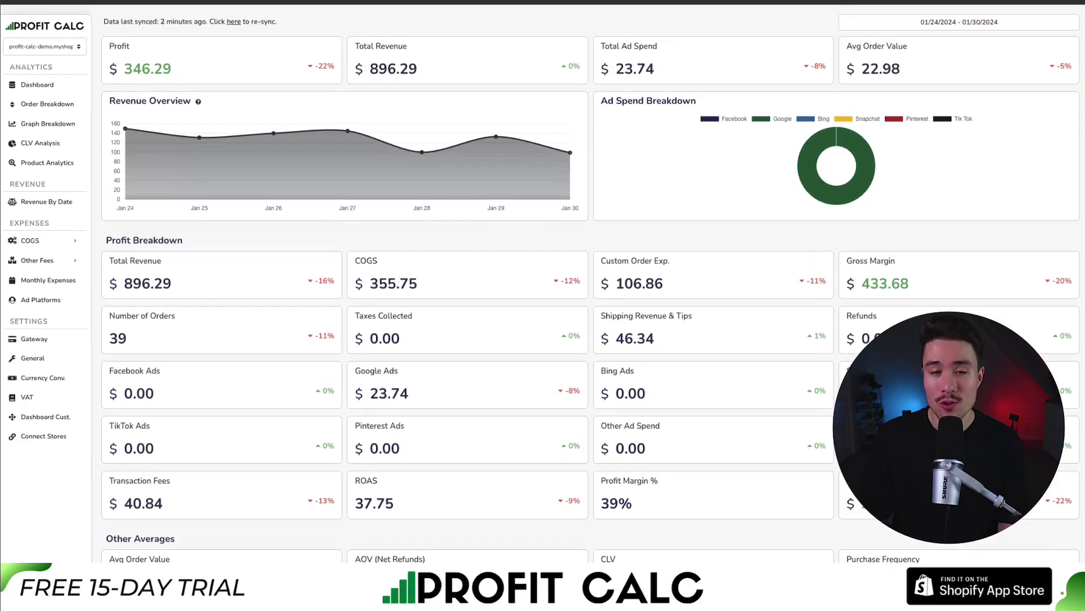